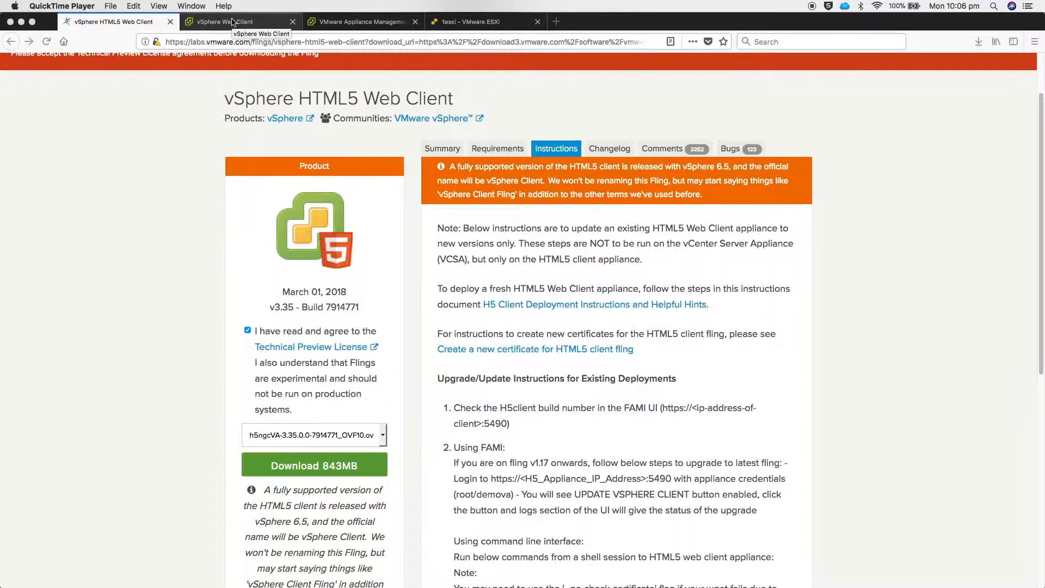
# Confirm h5ngcVA-3.35.0.0-7914771_OVF10.ova stays selected, then switch to the vSphere Web Client page
pyautogui.click(404, 436)
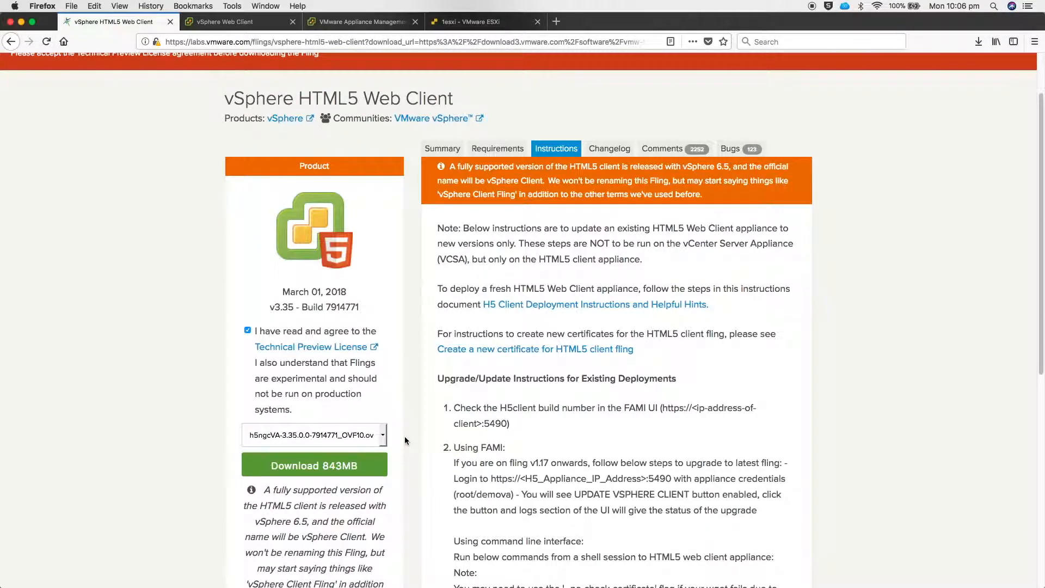
pyautogui.click(382, 435)
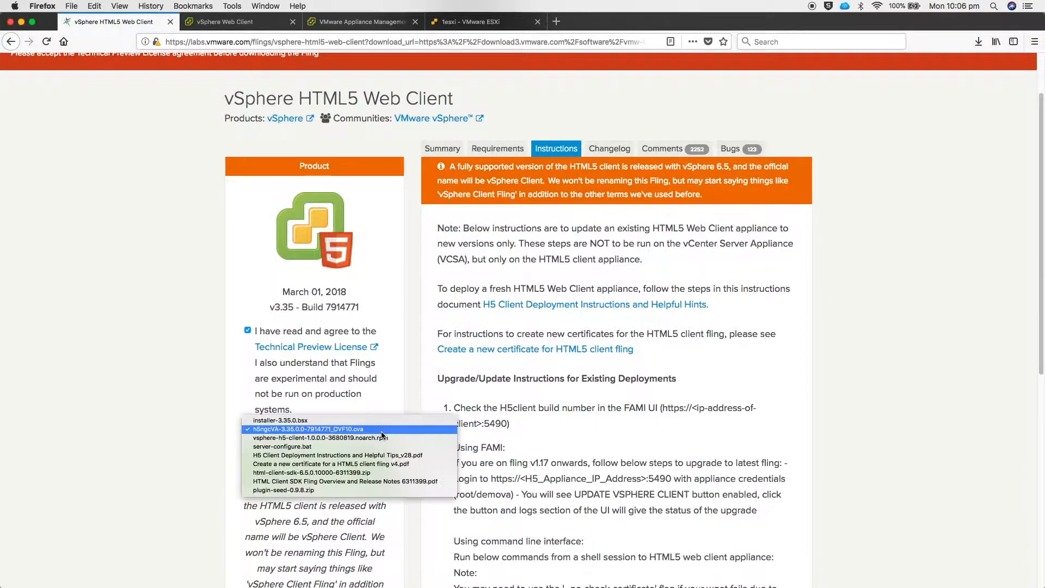
pyautogui.click(388, 403)
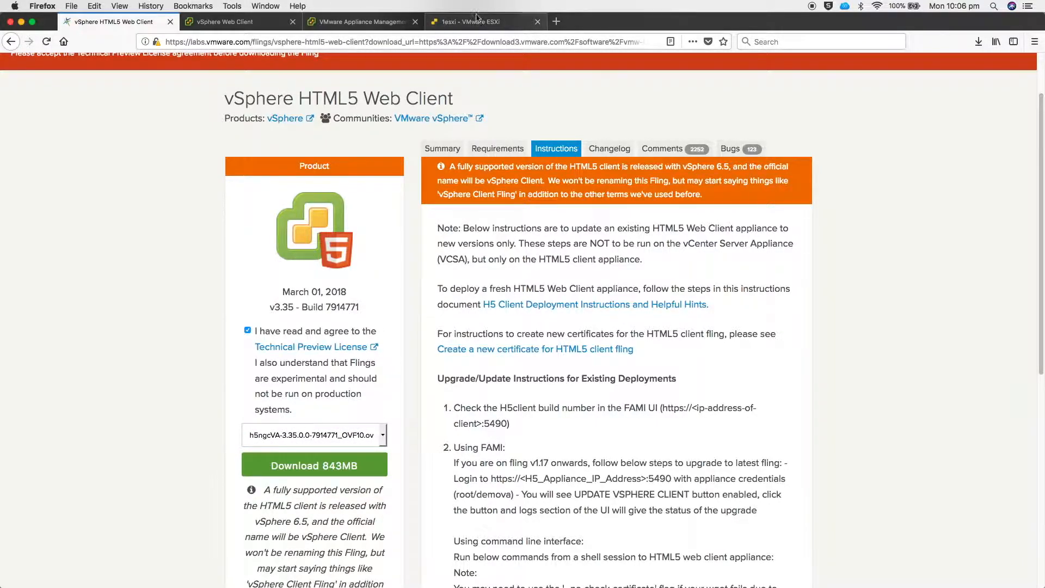
pyautogui.click(268, 24)
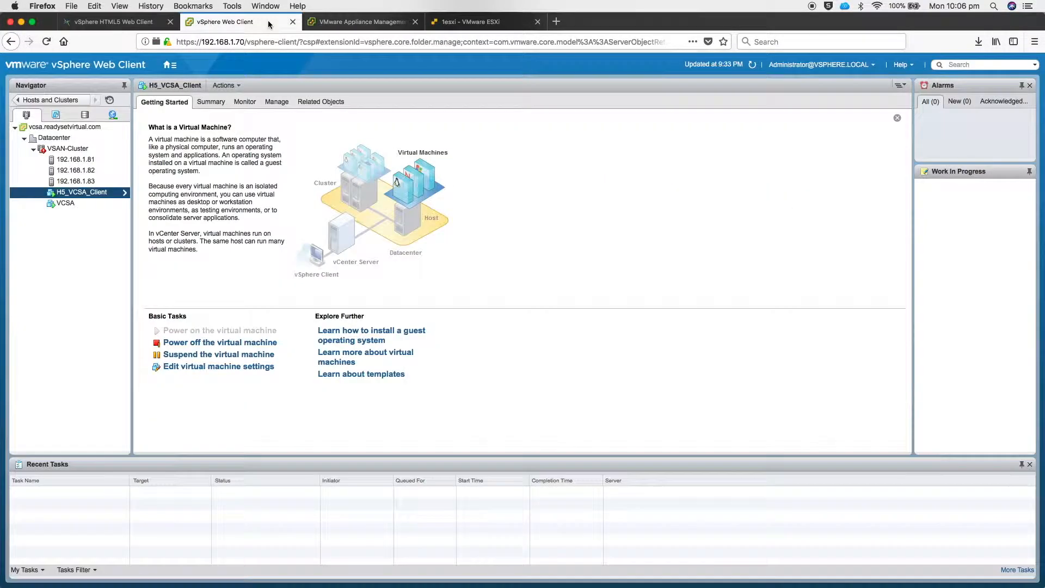
# Switch to the VMware Appliance Management page showing the Access settings
pyautogui.click(356, 23)
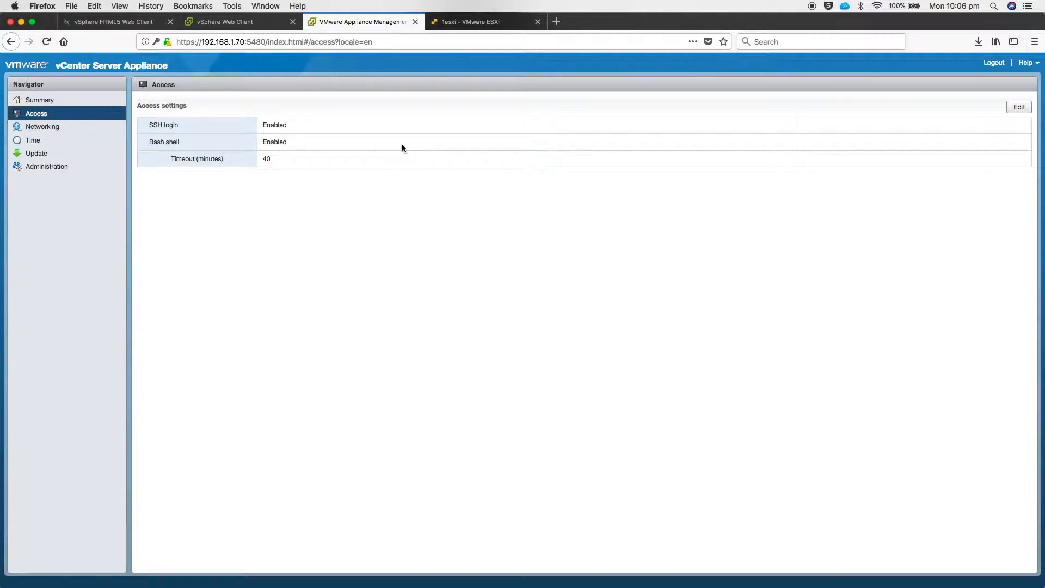
# Switch to the 1esxi ESXi host's Virtual Machines list
pyautogui.click(441, 19)
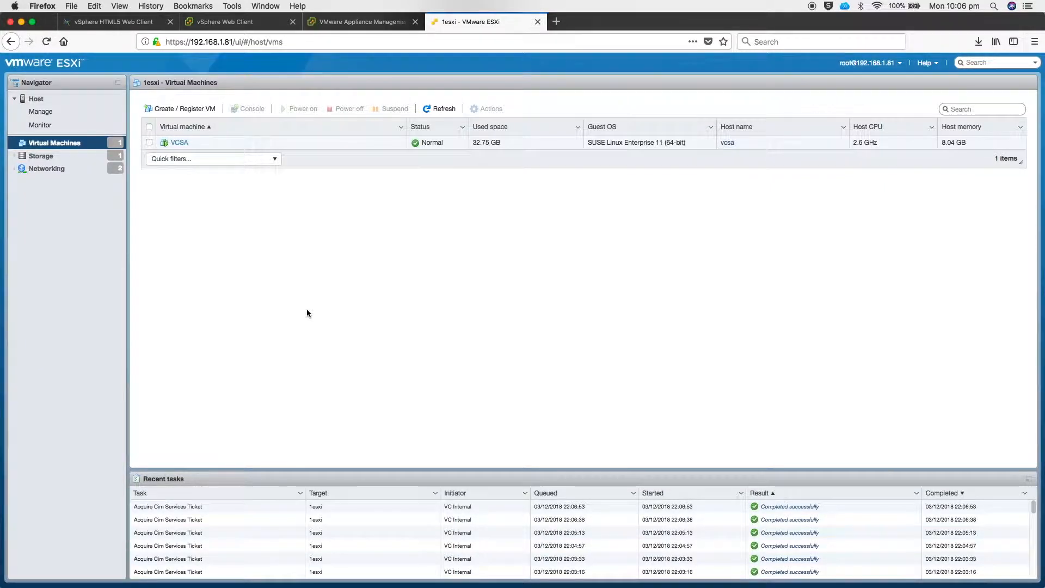
# Start a new virtual machine using Deploy from OVF or OVA file
pyautogui.click(168, 110)
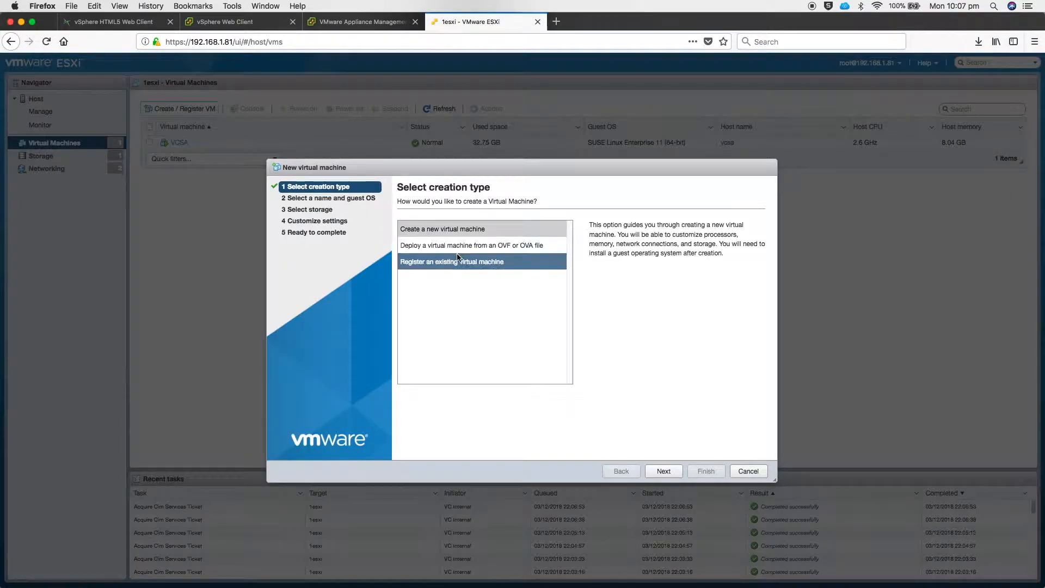
pyautogui.click(487, 246)
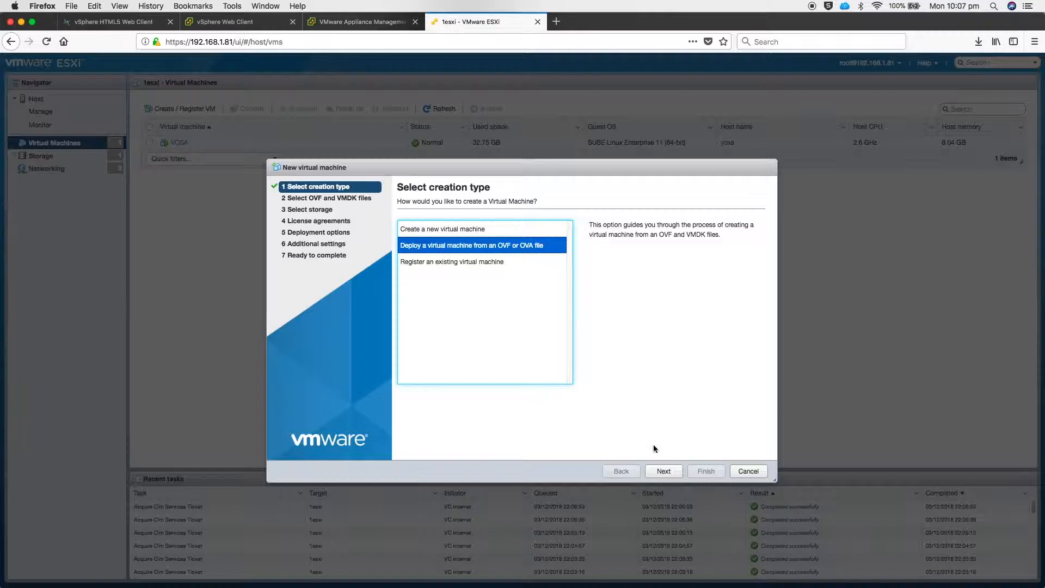
pyautogui.click(663, 471)
# Name the VM H5_VCSA_Client and add the h5ngcVA-3.35.0.0-7914771_OVF10.ova file
pyautogui.click(489, 234)
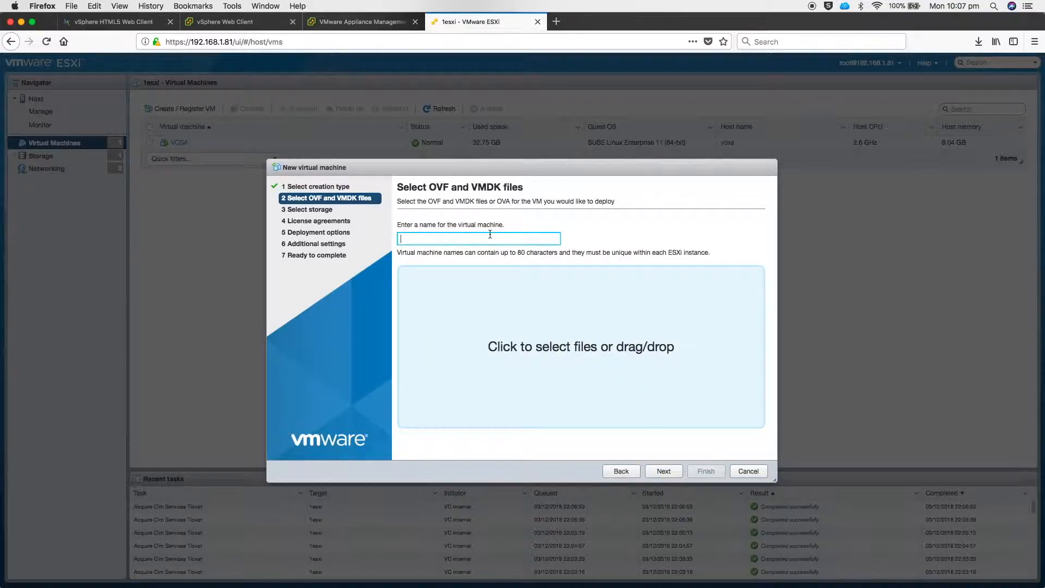
pyautogui.write('H5_VCSA-')
pyautogui.write('Client')
pyautogui.moveTo(781, 314); pyautogui.dragTo(497, 360)
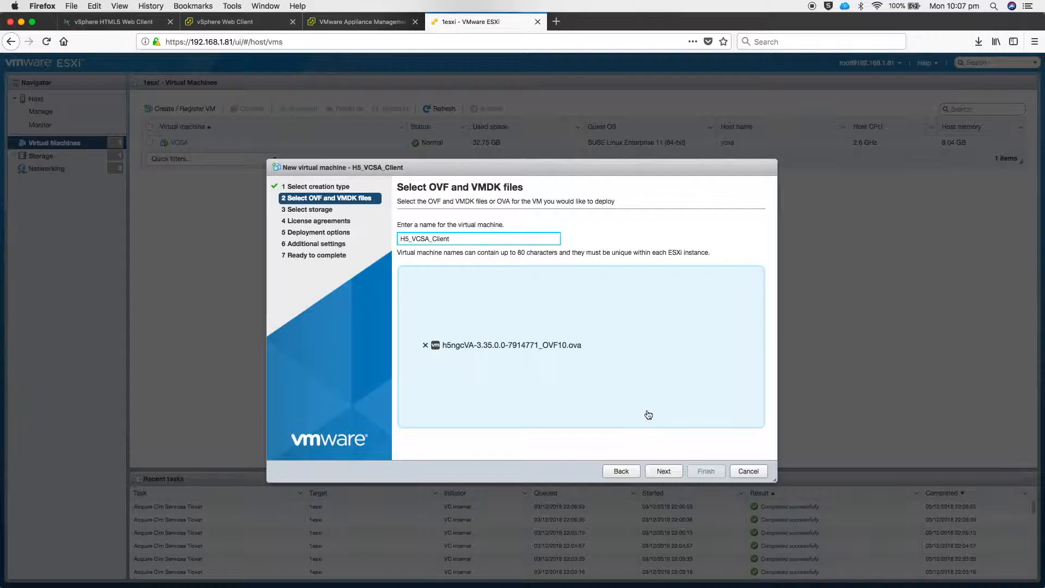
pyautogui.click(664, 472)
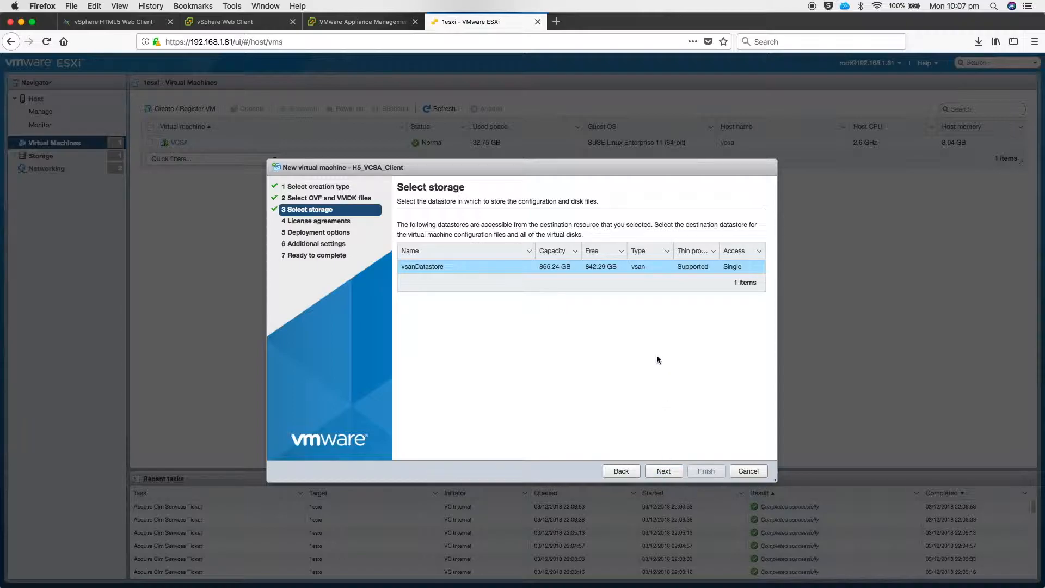
# Keep vsanDatastore as storage and accept the tech preview license agreement
pyautogui.click(663, 472)
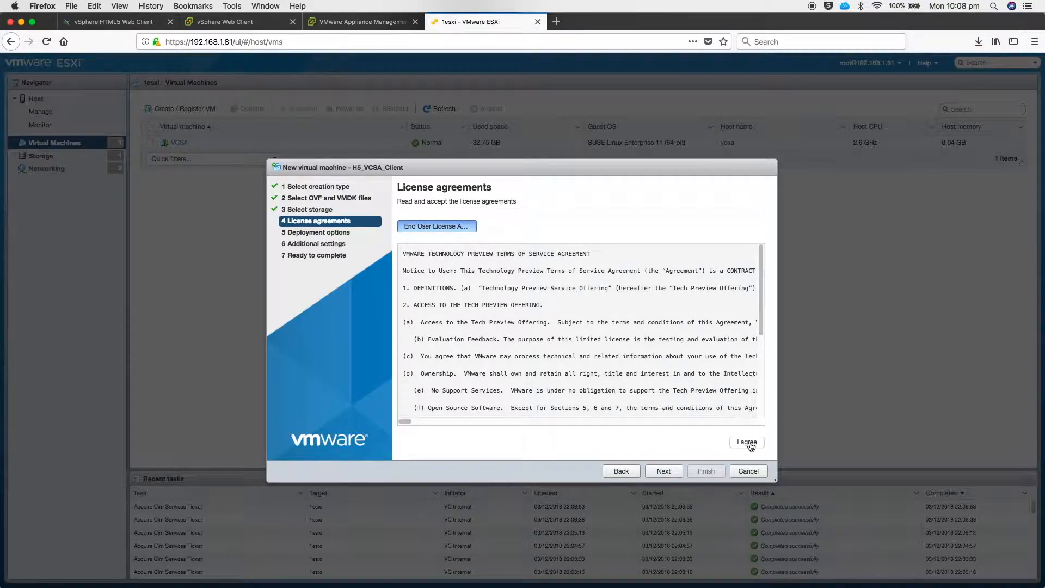
pyautogui.scroll(-5, 728, 397)
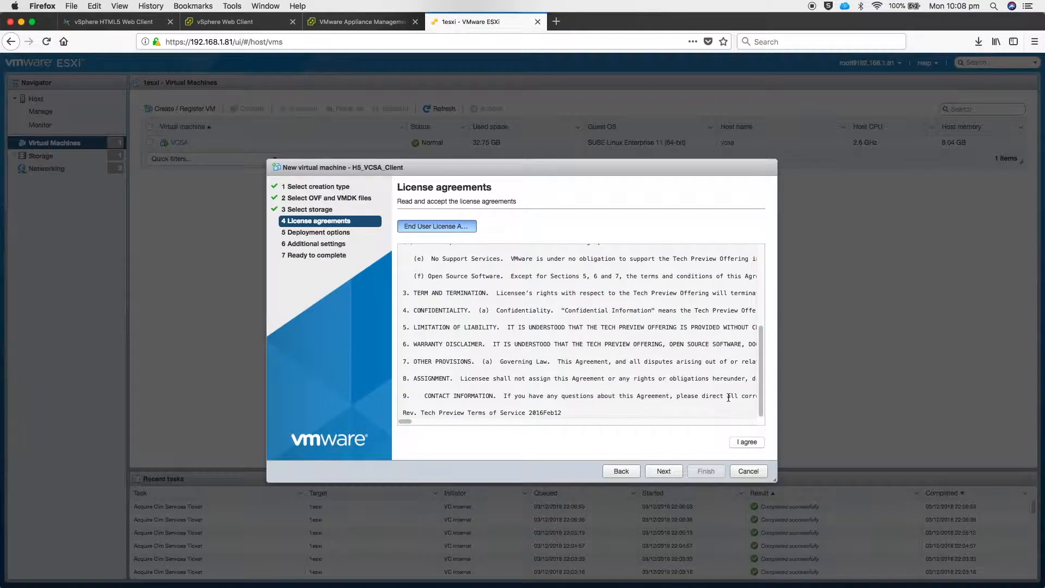
pyautogui.click(735, 443)
pyautogui.click(670, 472)
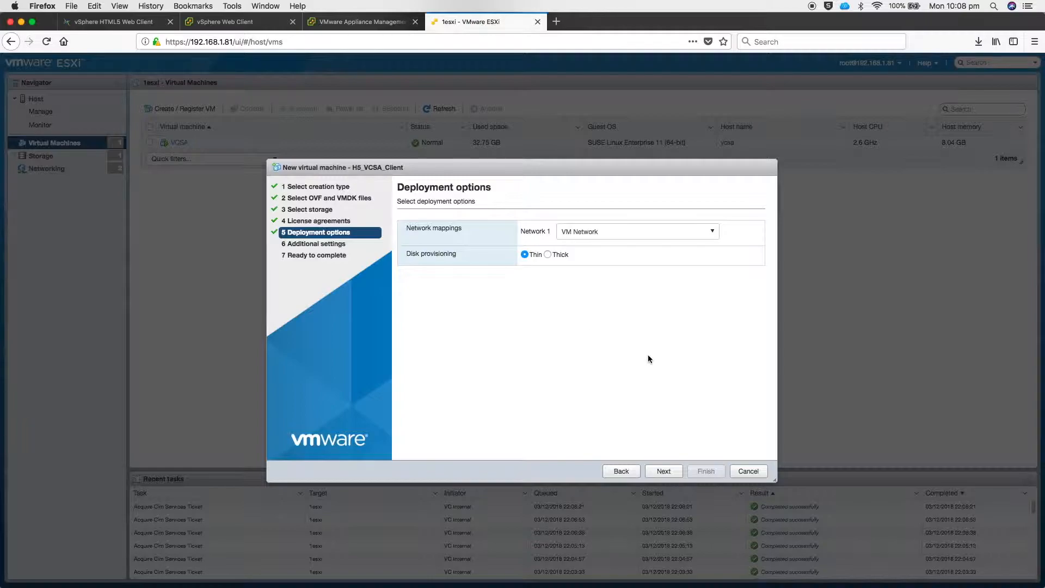
# Enter gateway 192.168.1.254, domain readysetvirtual.com and DNS server 192.168.1.1 in Networking Properties
pyautogui.click(658, 469)
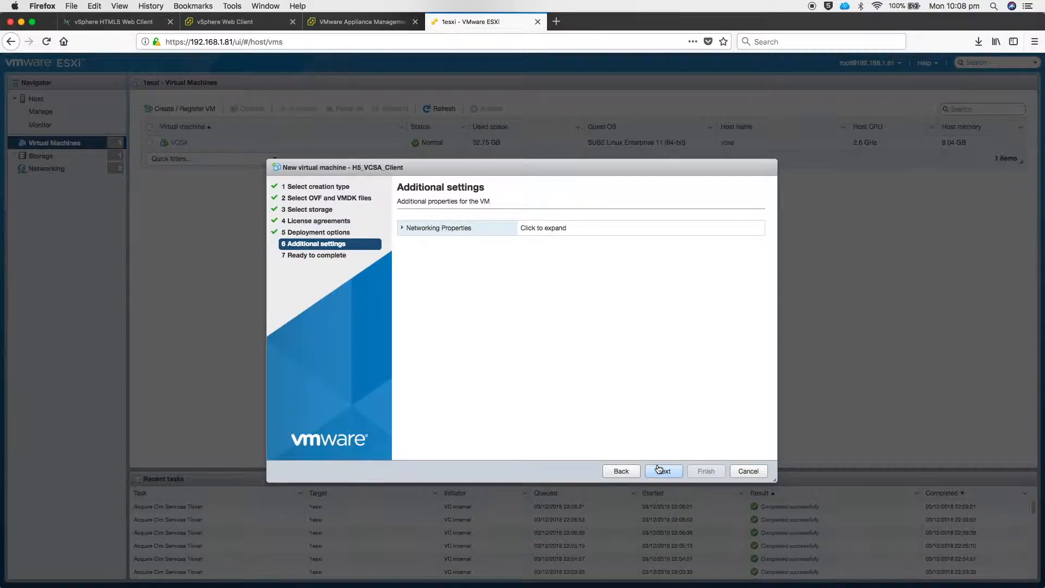
pyautogui.click(402, 229)
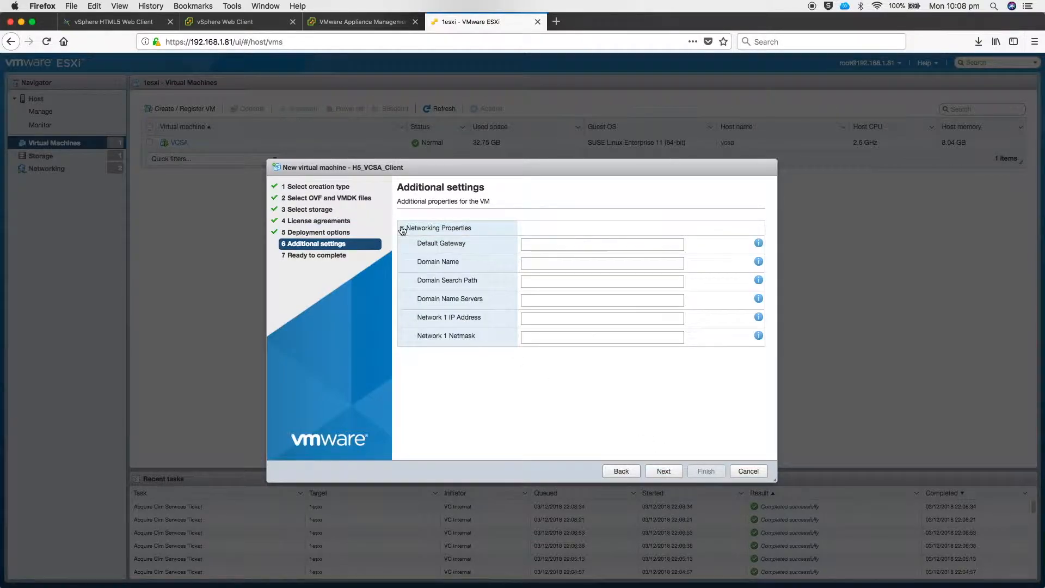
pyautogui.click(531, 245)
pyautogui.write('192.168.')
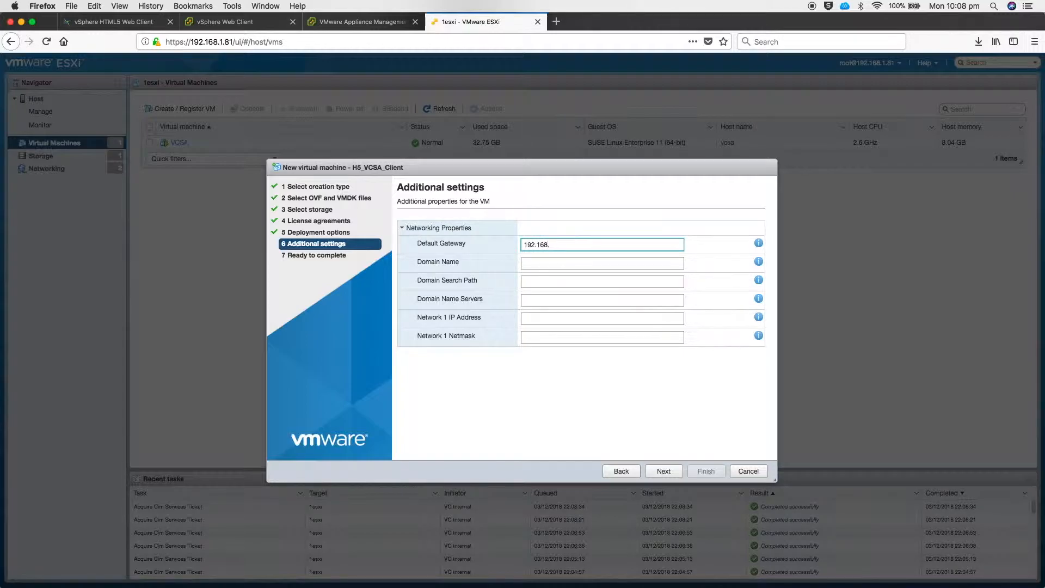
pyautogui.write('1.25')
pyautogui.press('Tab')
pyautogui.write('readysetvirtual.com')
pyautogui.press('Tab')
pyautogui.press('Tab')
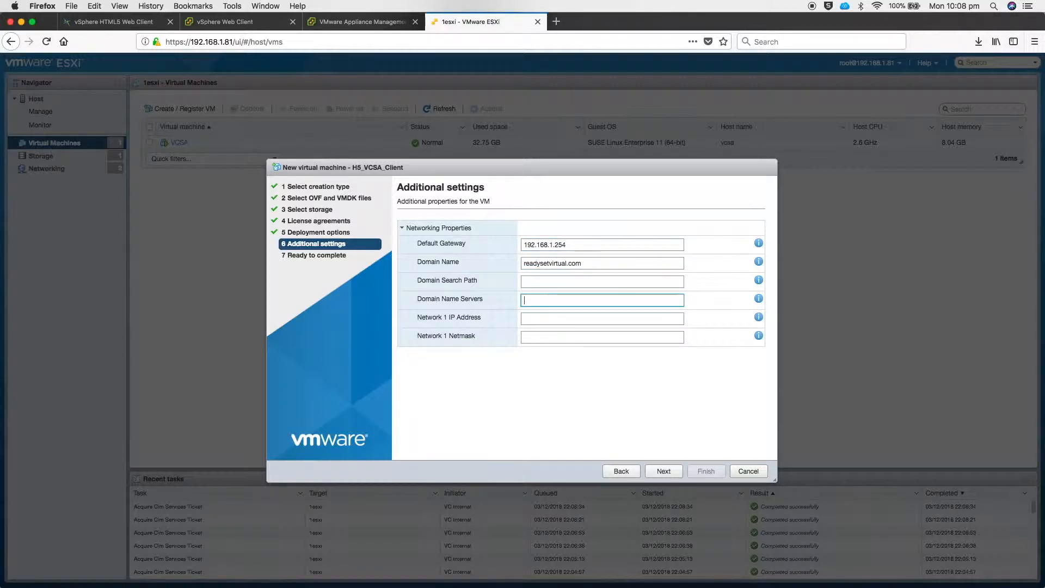
pyautogui.write('192.168.1.1')
# Set IP address 192.168.1.71 and netmask 255.255.255.0, then proceed to Ready to complete
pyautogui.press('Tab')
pyautogui.write('192.168.1.')
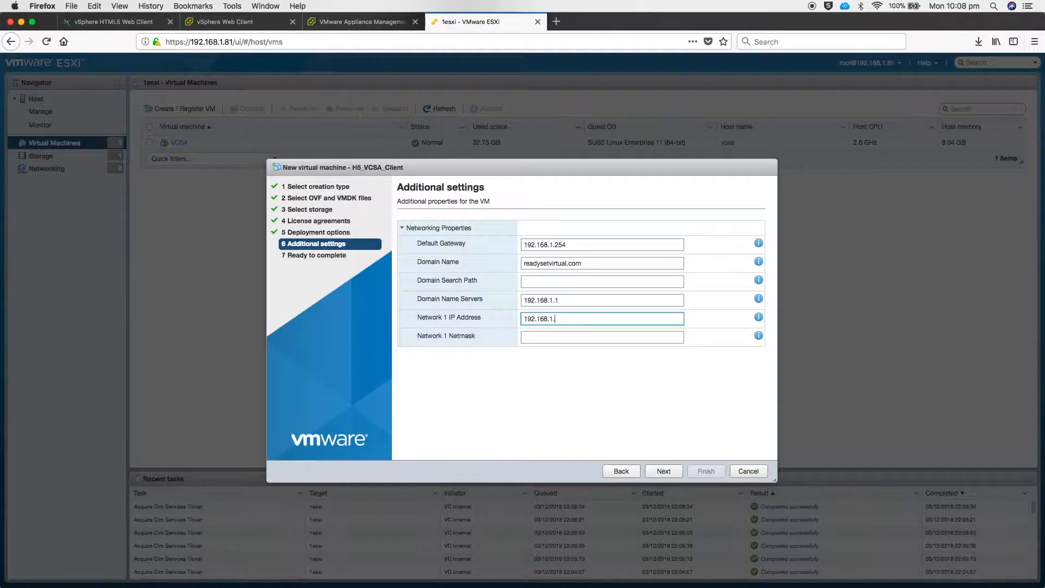
pyautogui.write('71')
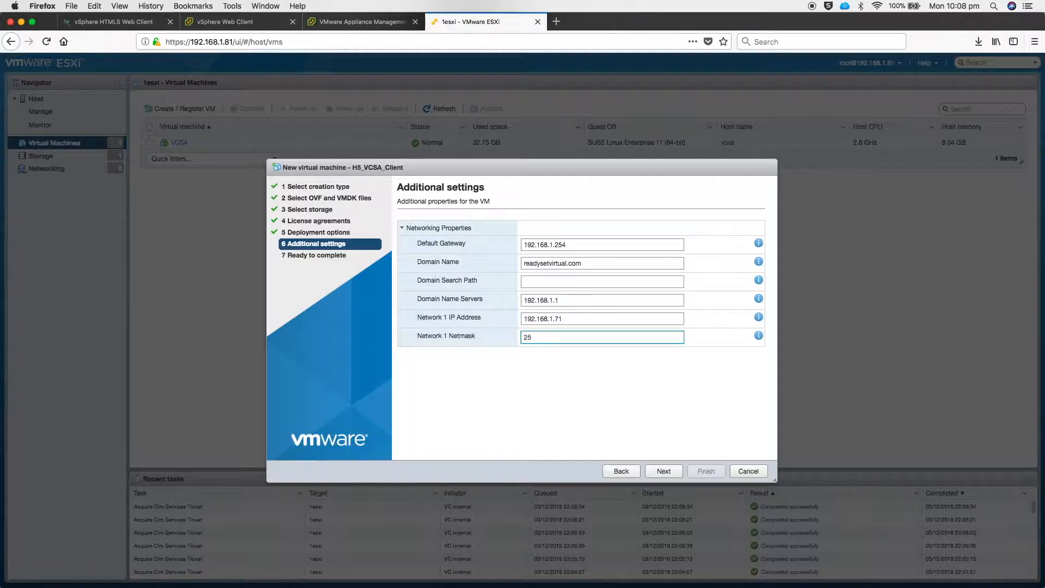
pyautogui.write('255.255.0')
pyautogui.click(663, 471)
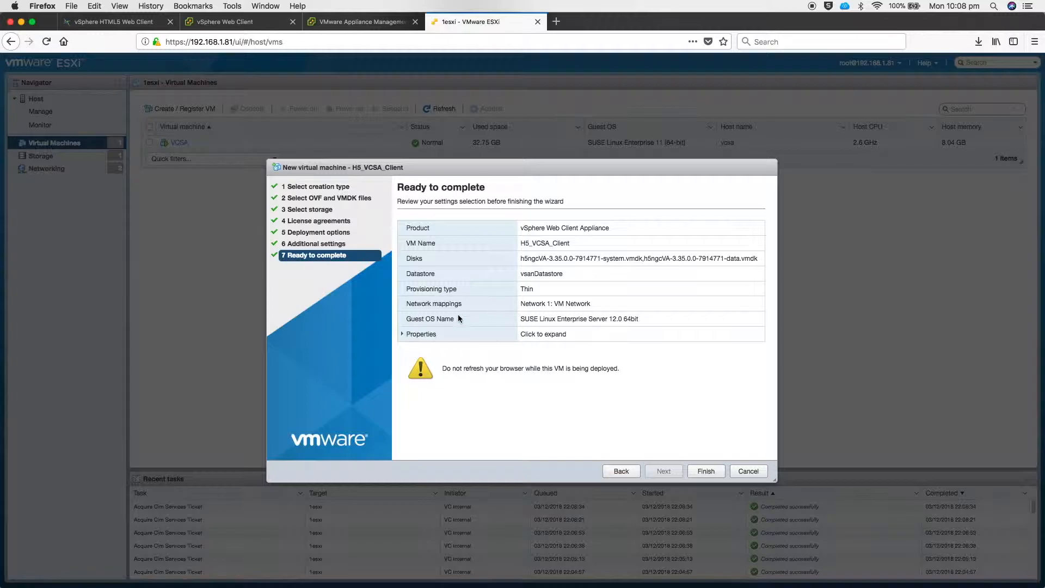
# Review the networking properties summary and finish the H5_VCSA_Client deployment
pyautogui.click(405, 336)
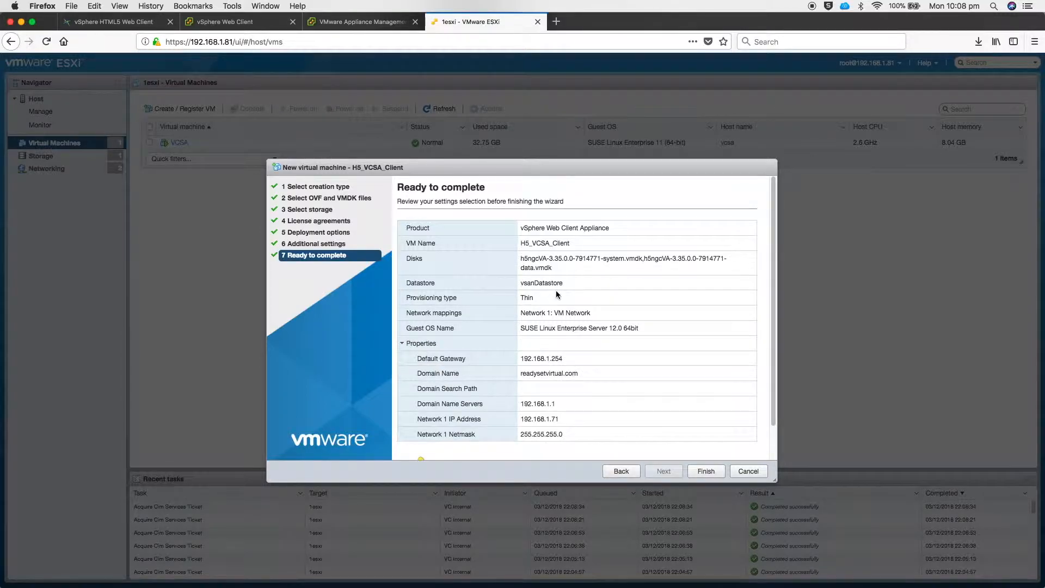
pyautogui.scroll(-2, 556, 290)
pyautogui.scroll(2, 556, 290)
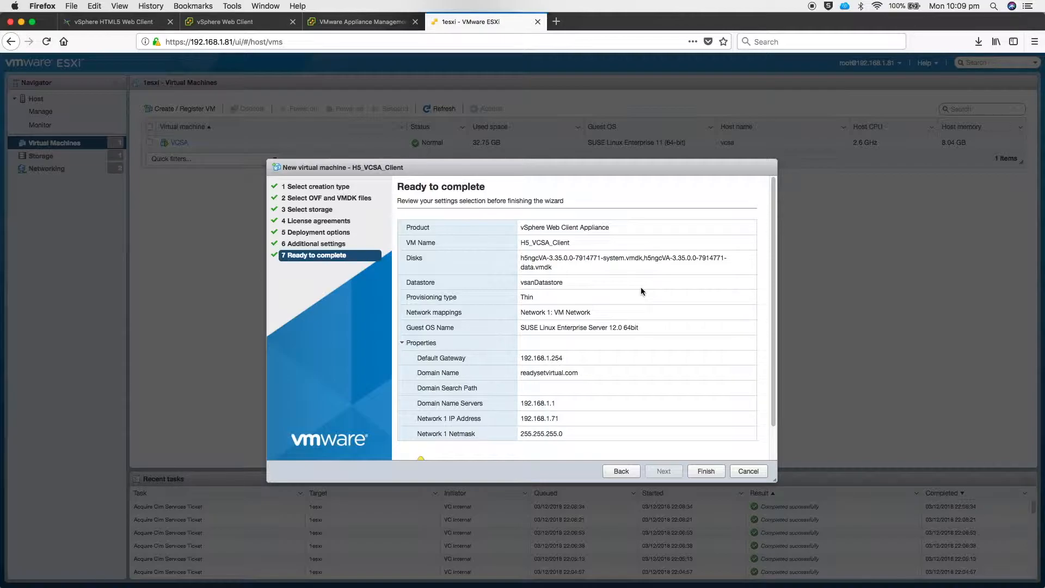
pyautogui.scroll(-1, 641, 287)
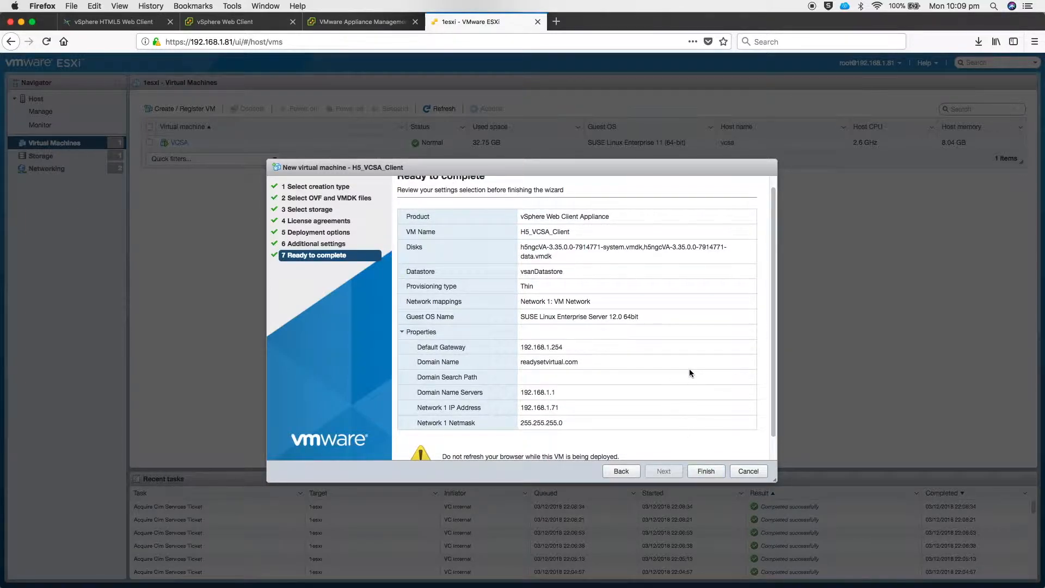
pyautogui.click(701, 472)
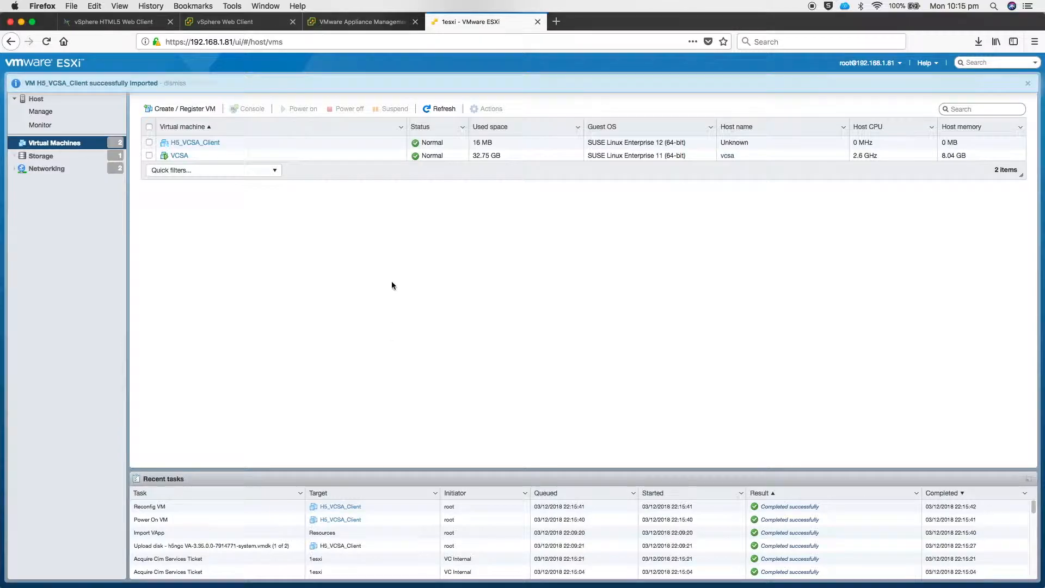
# Open the H5_VCSA_Client VM console to watch the appliance boot
pyautogui.click(200, 142)
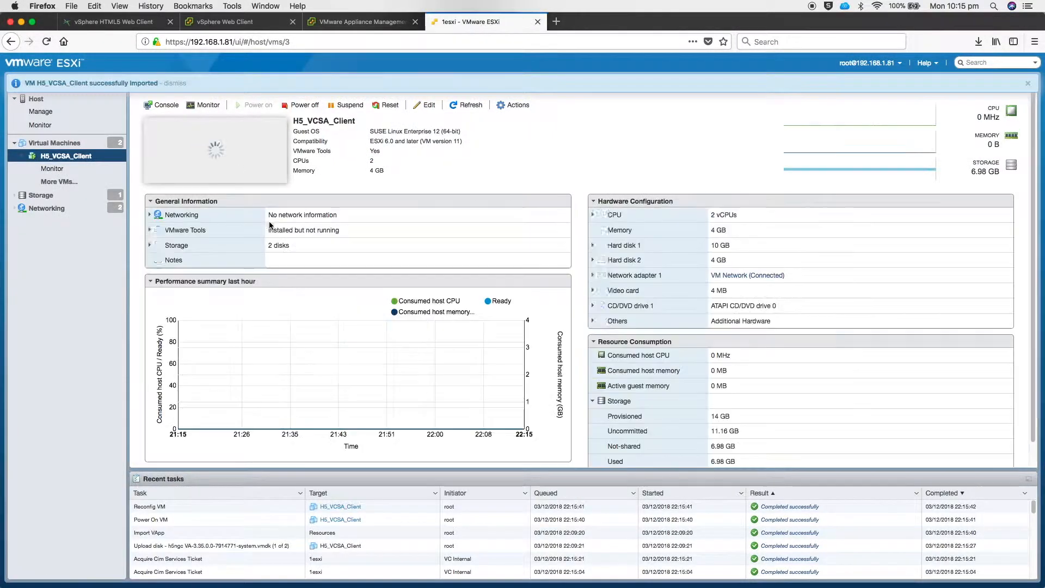
pyautogui.click(211, 136)
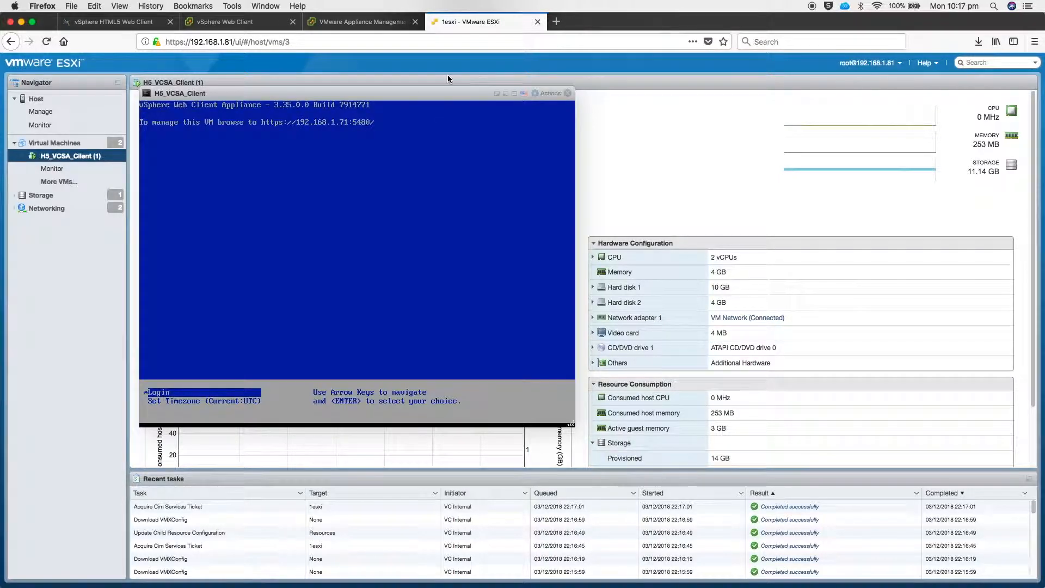
pyautogui.click(556, 22)
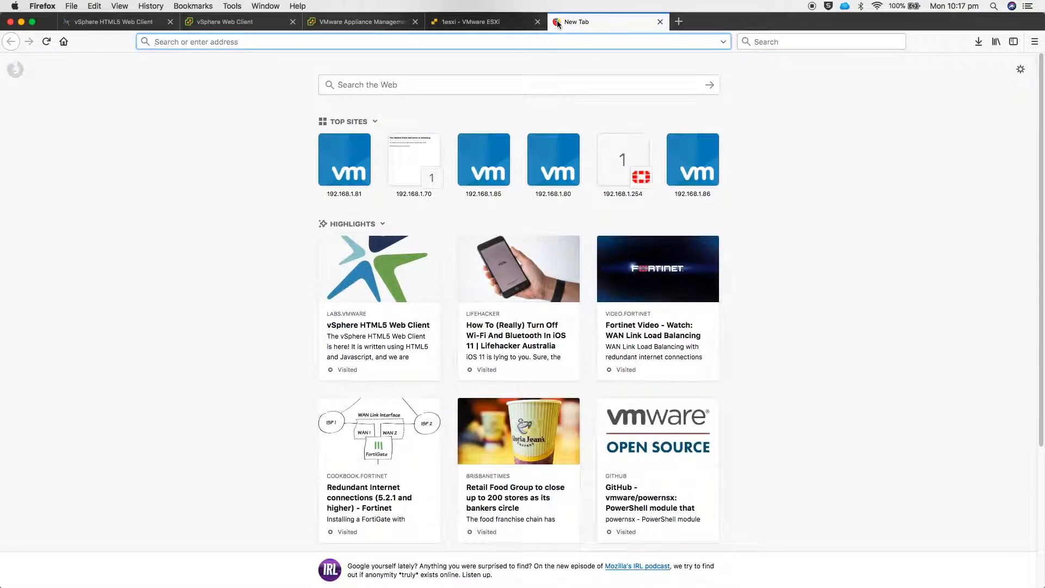
pyautogui.write('https://')
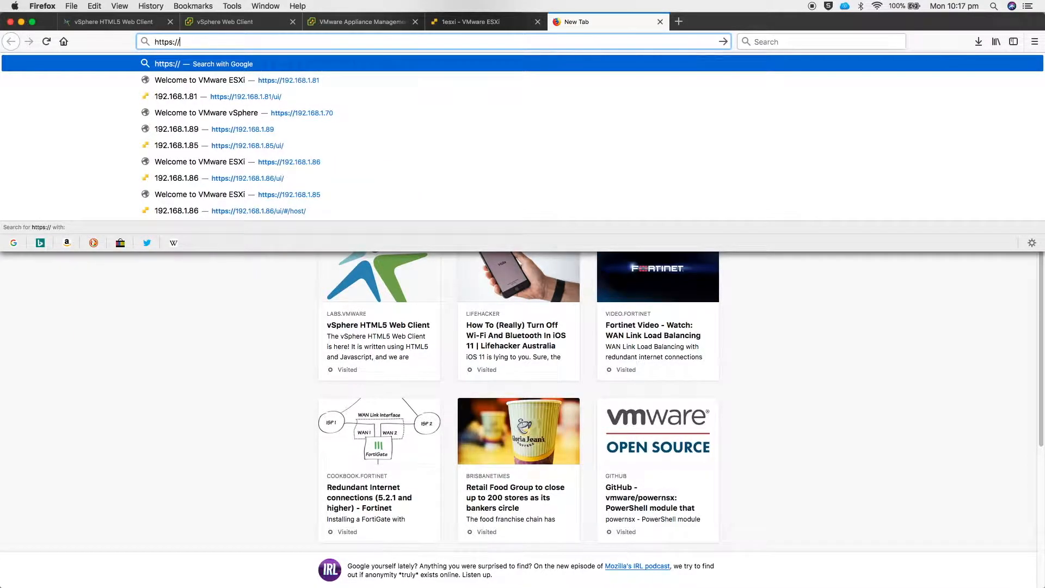
pyautogui.write('192.168.1')
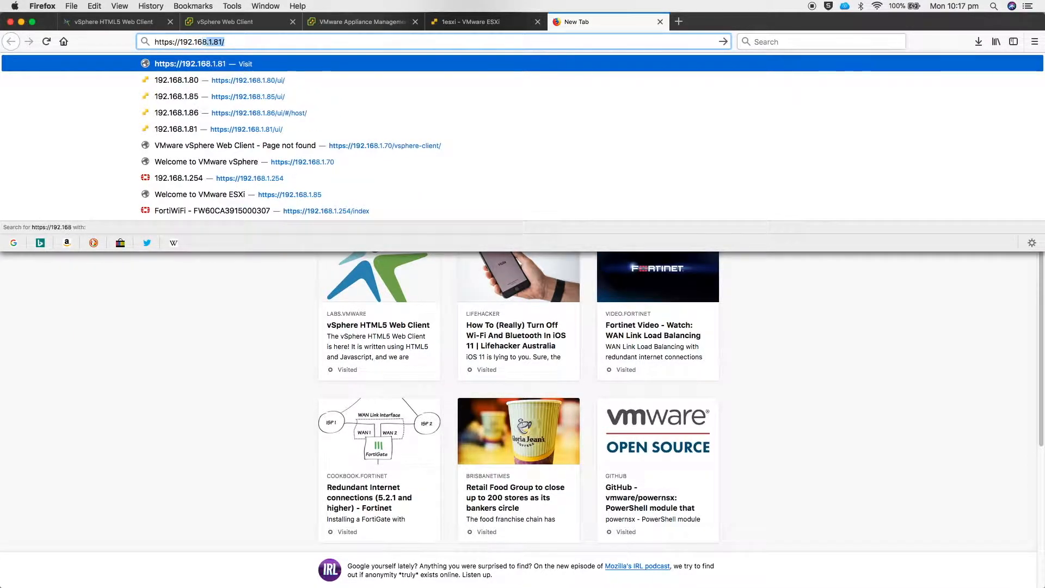
pyautogui.write('.71:')
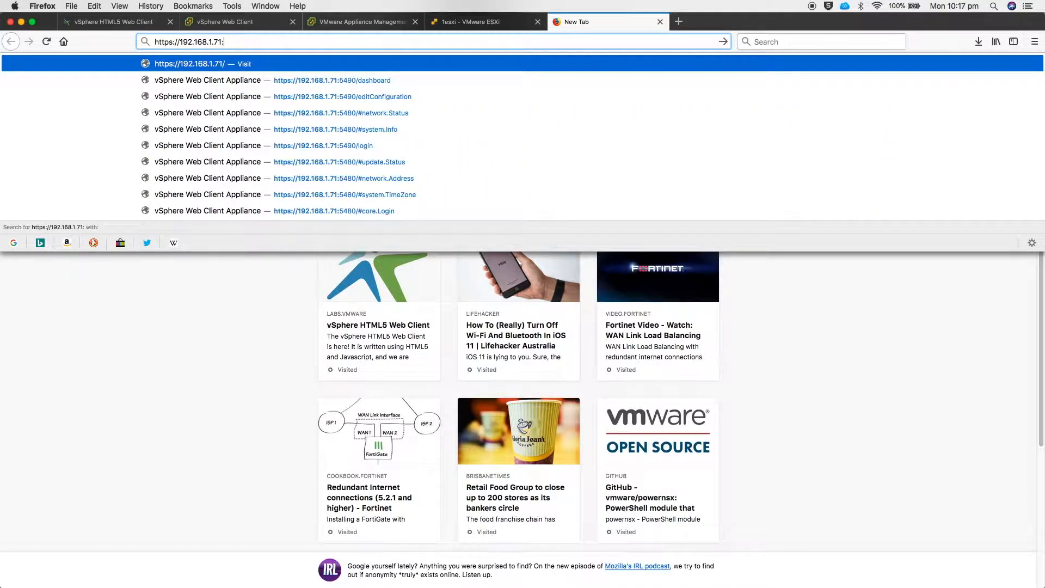
pyautogui.write('5490')
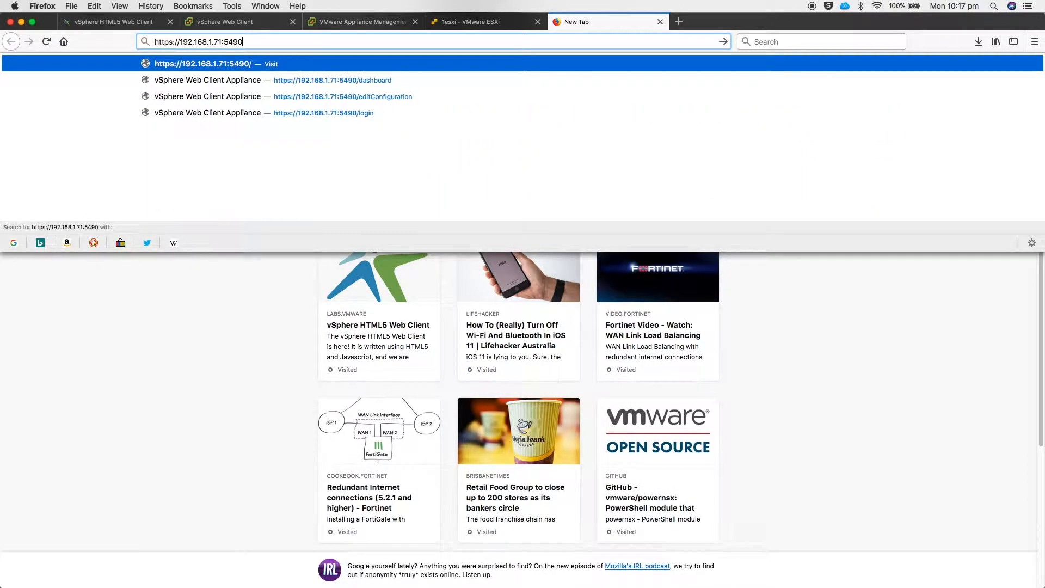
pyautogui.press('Return')
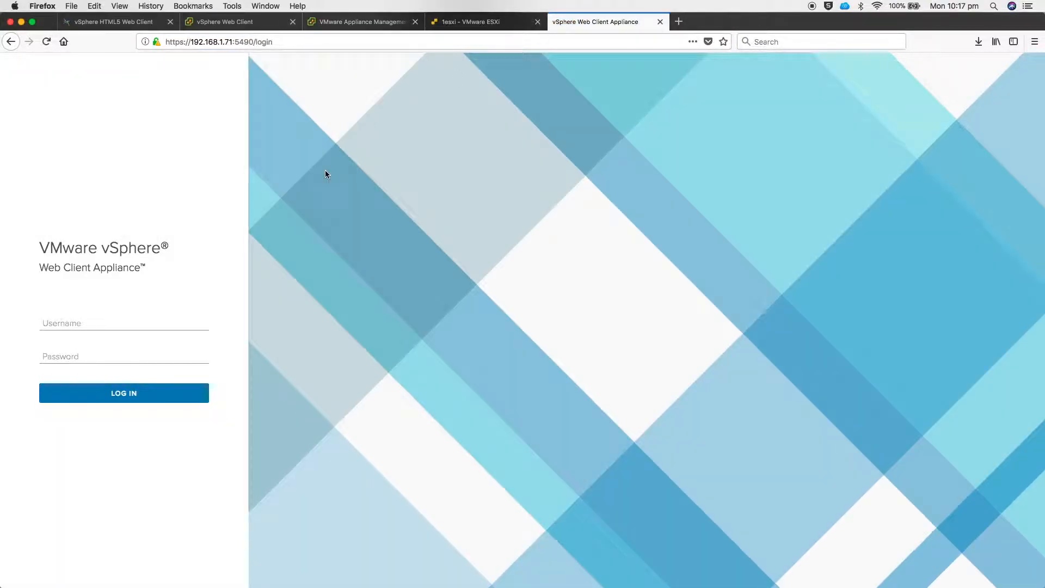
# Log in to the appliance as root with its password and dismiss the save-password prompt
pyautogui.click(81, 321)
pyautogui.write('root')
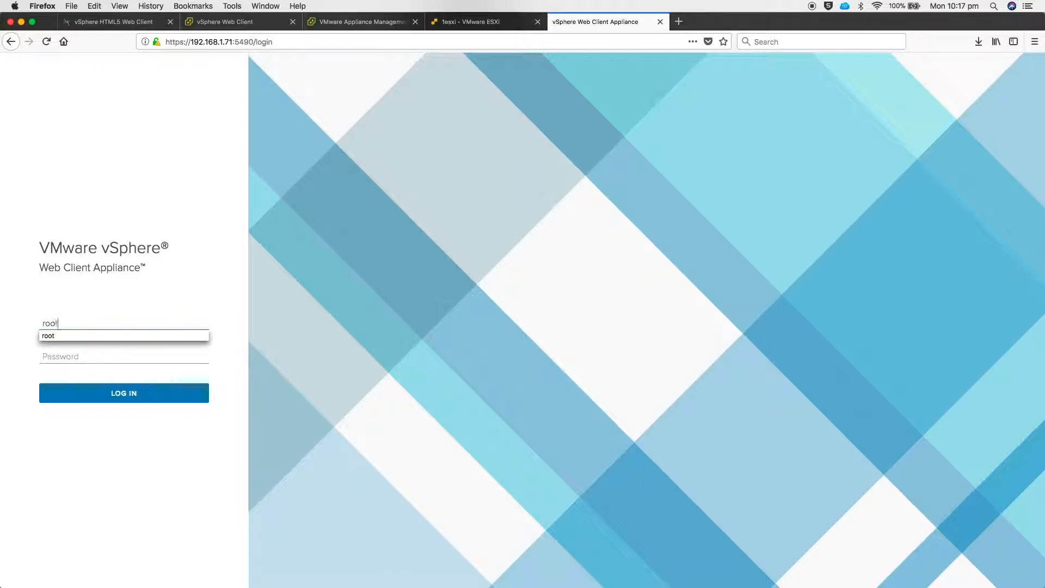
pyautogui.press('Tab')
pyautogui.write('vmware')
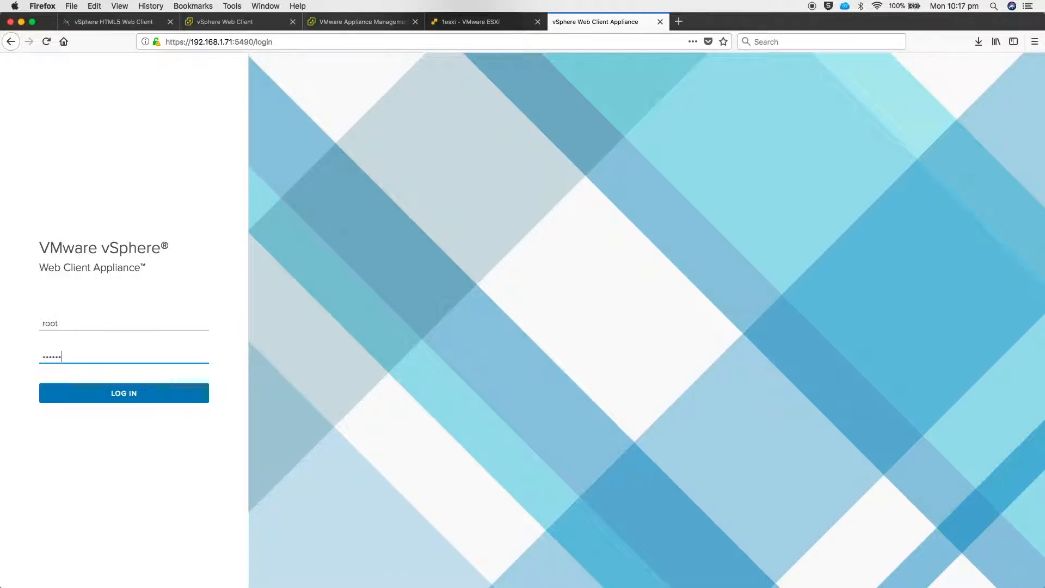
pyautogui.press('Return')
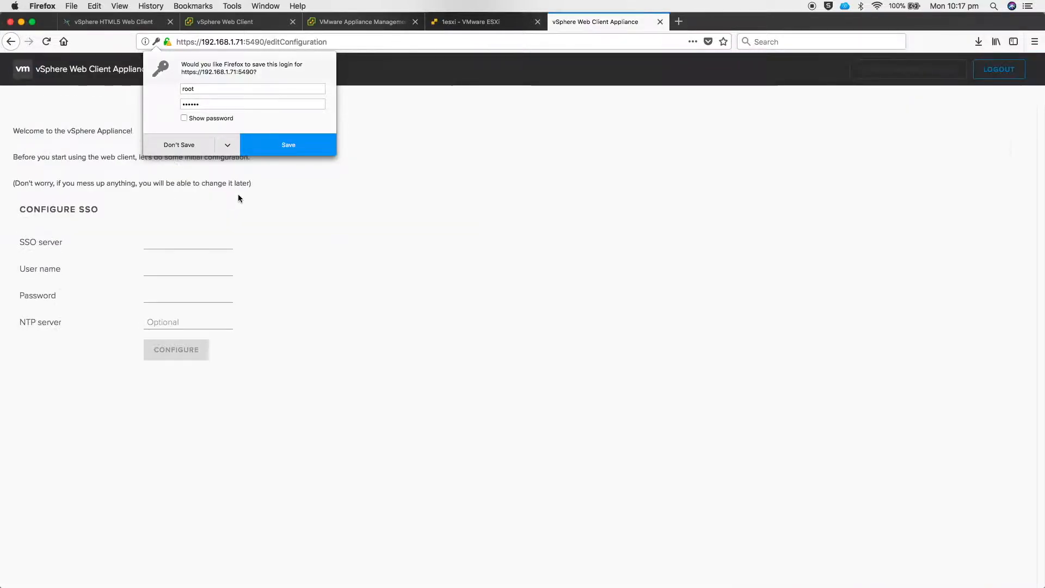
pyautogui.click(393, 304)
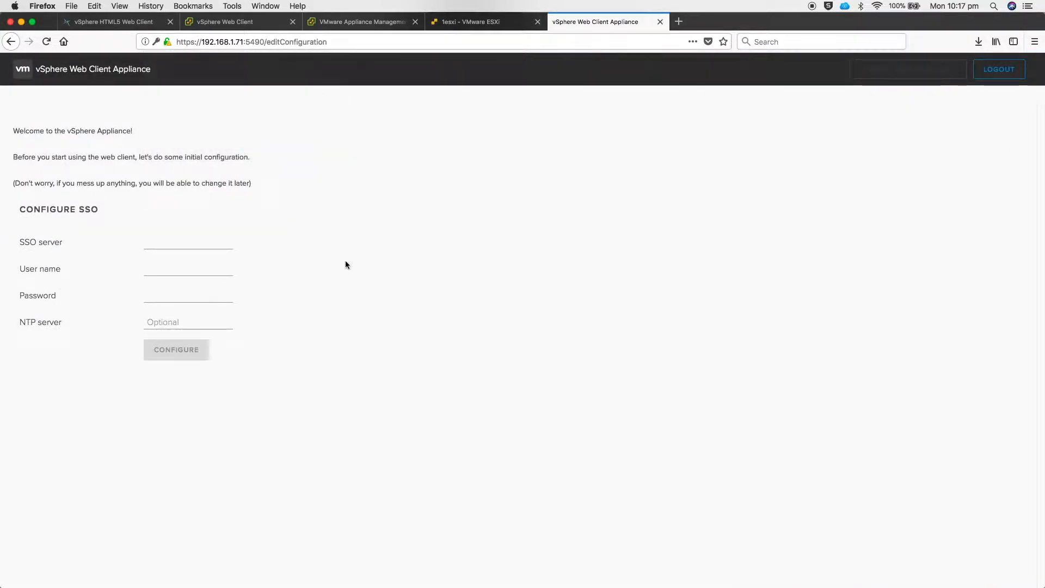
# Configure SSO server vcsa.readysetvirtual.com with user root, its password, and NTP 0.au.pool.ntp.org
pyautogui.click(182, 248)
pyautogui.write('vcsa.readysetvirtua')
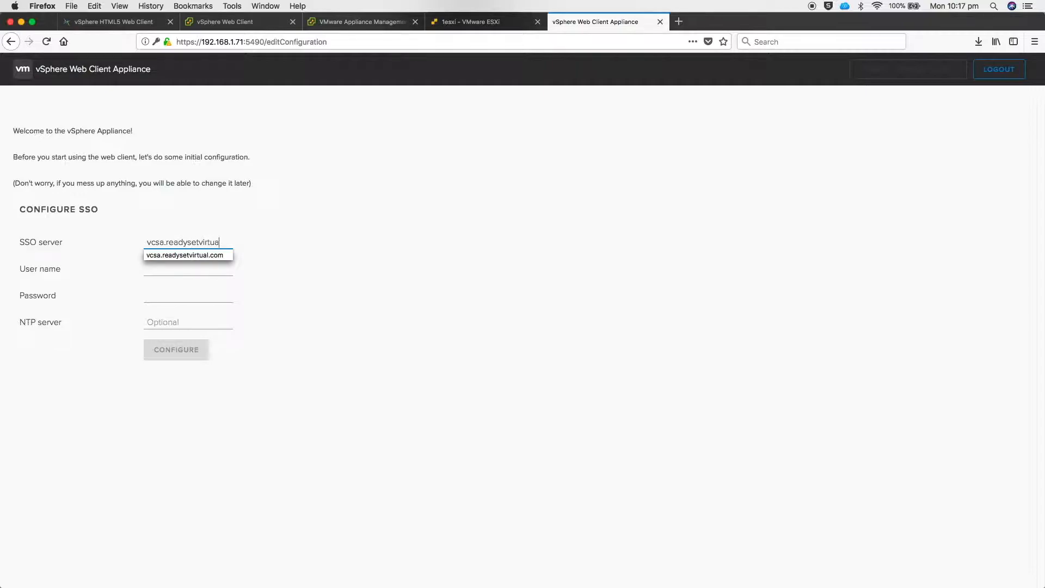
pyautogui.write('l.com')
pyautogui.press('Tab')
pyautogui.write('root')
pyautogui.press('Tab')
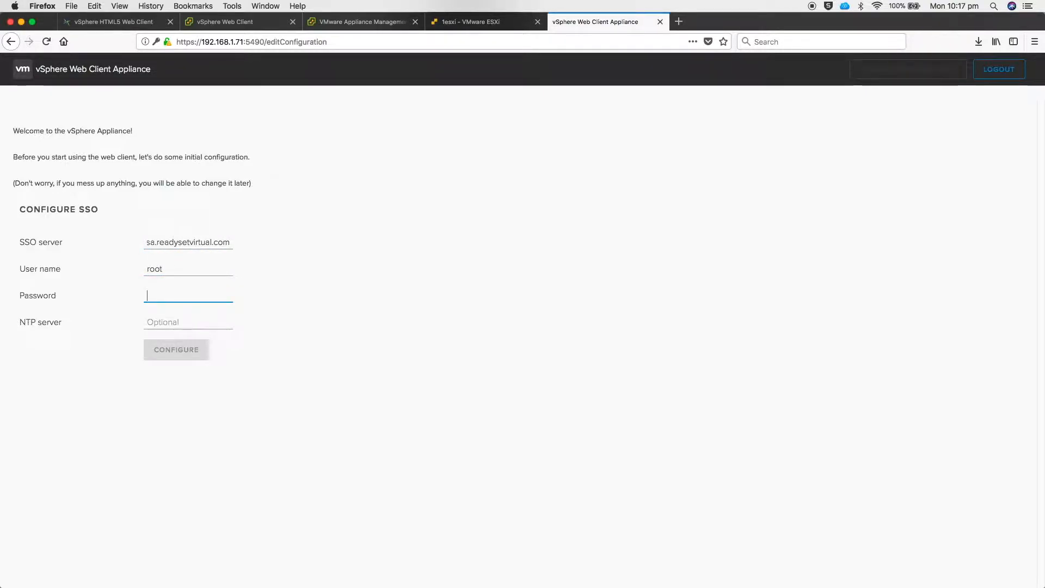
pyautogui.write('********')
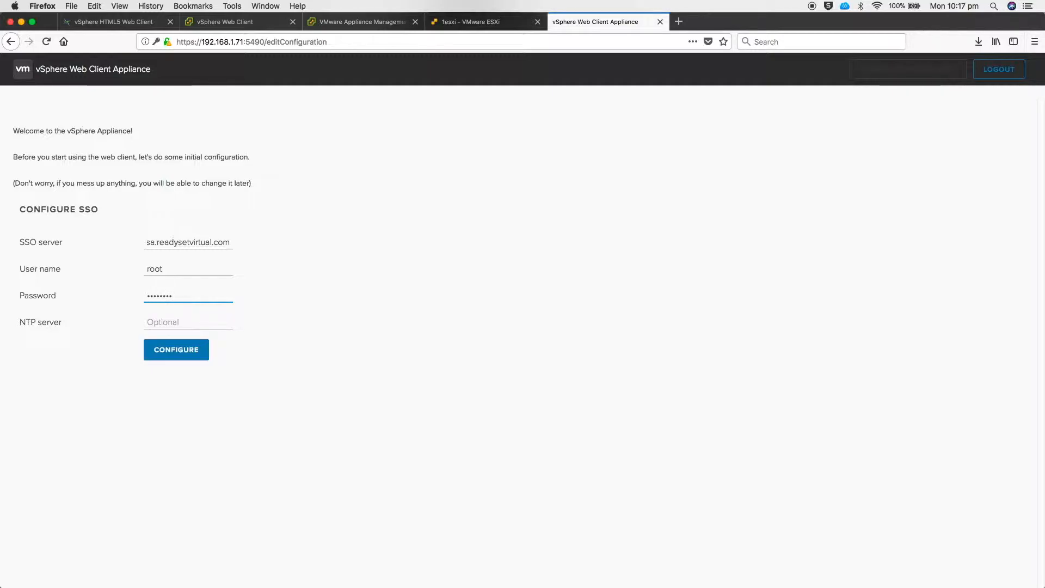
pyautogui.press('Tab')
pyautogui.write('0.')
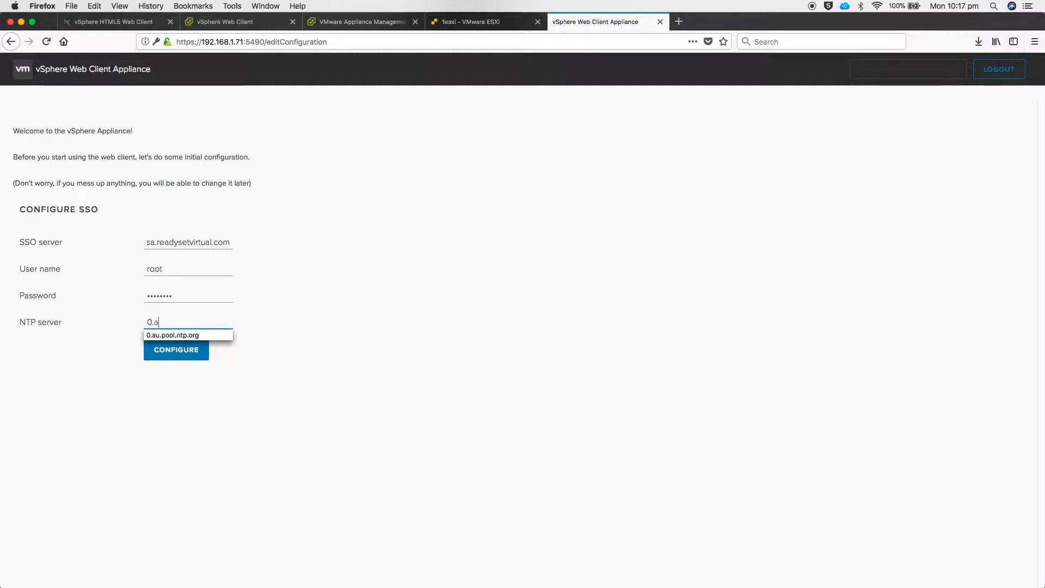
pyautogui.write('au')
pyautogui.click(172, 335)
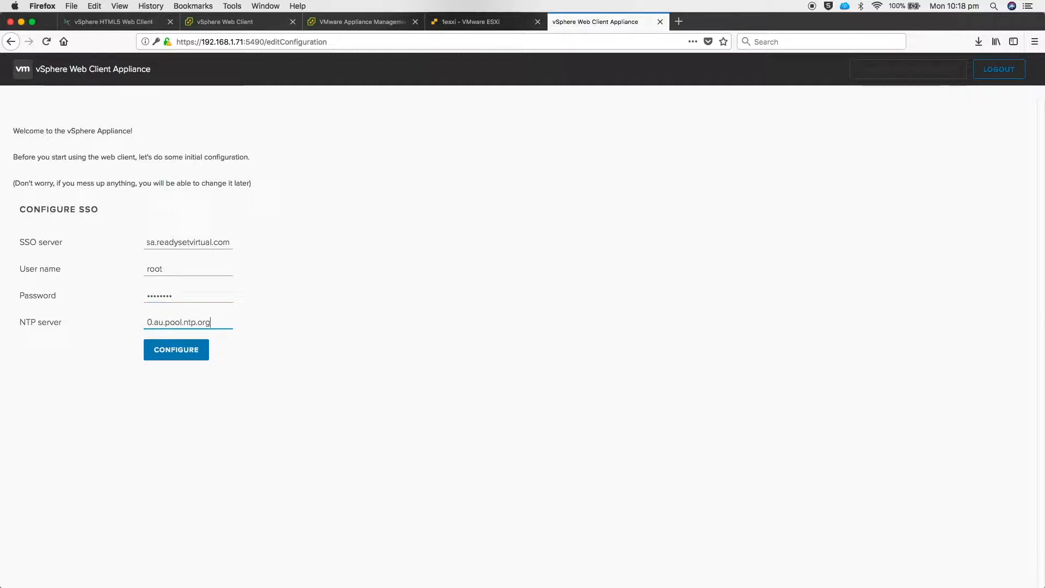
pyautogui.click(182, 353)
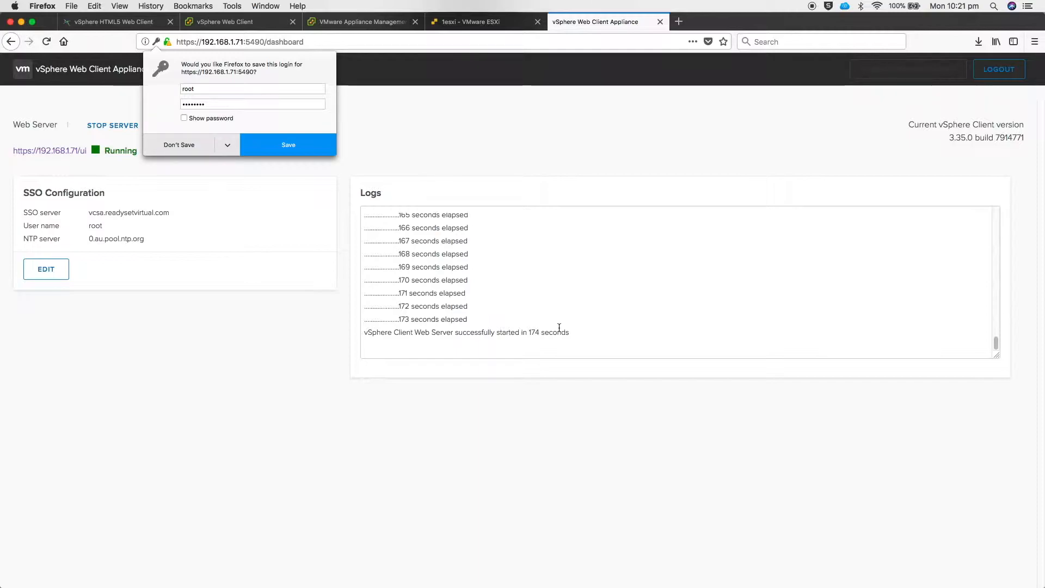
# Highlight the successful web server startup log line and select the :5490 port in the address
pyautogui.moveTo(364, 332); pyautogui.dragTo(582, 335)
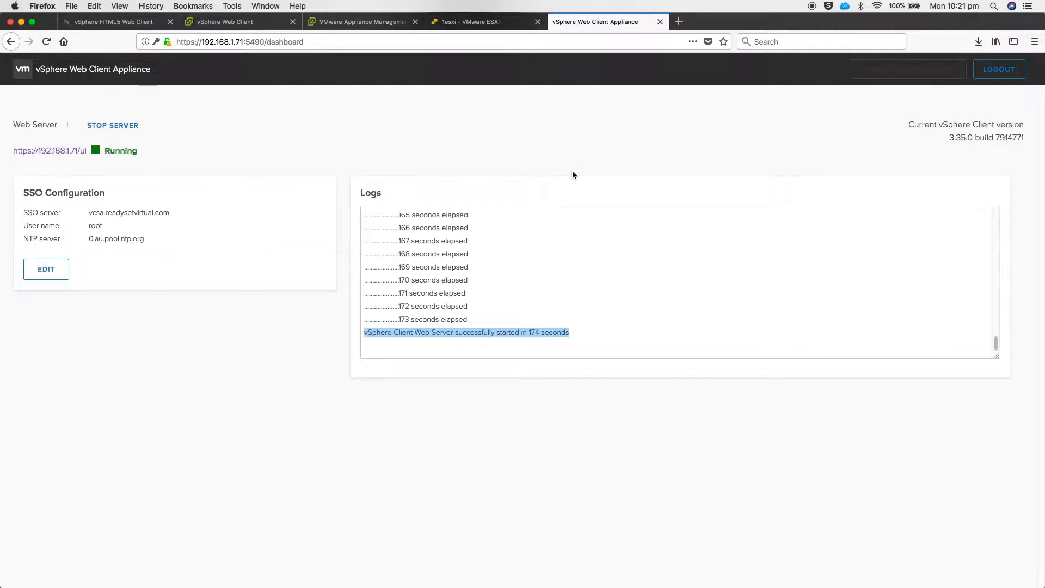
pyautogui.moveTo(245, 42); pyautogui.dragTo(321, 42)
pyautogui.press('BackSpace')
pyautogui.press('BackSpace')
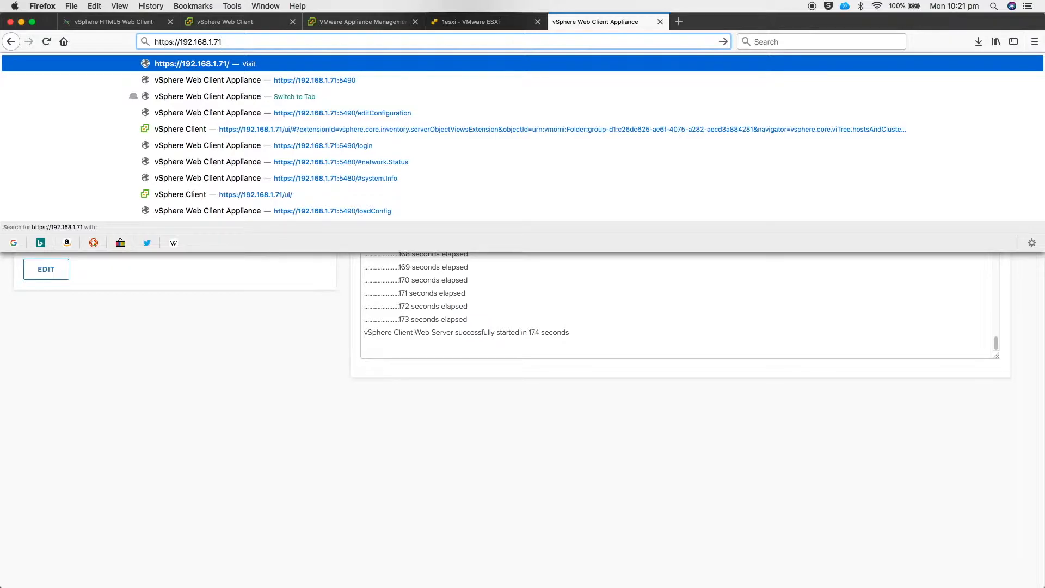
pyautogui.press('Return')
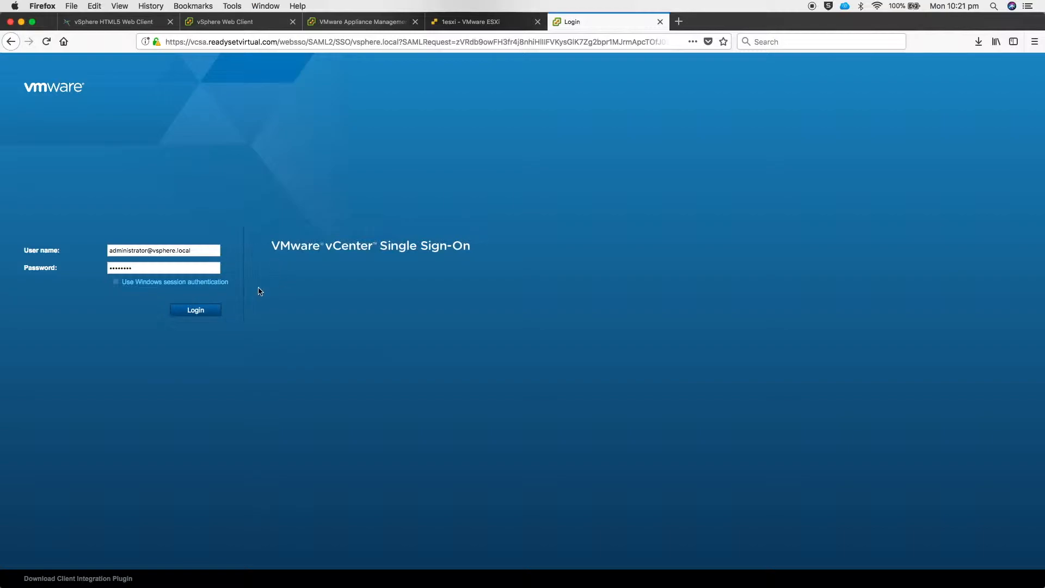
pyautogui.click(186, 314)
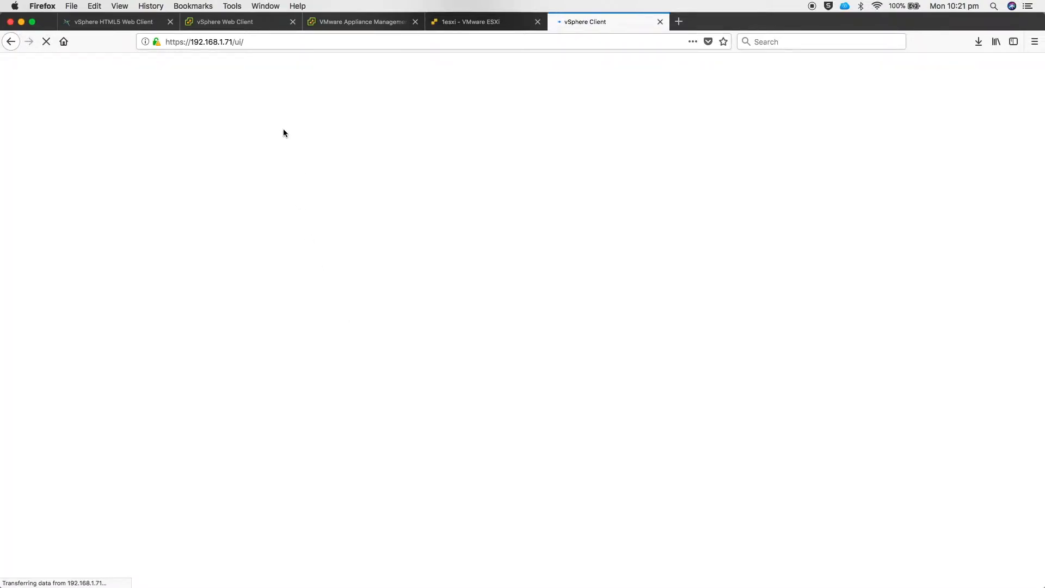
# Browse the VMs and Templates, Storage, Networking and Hosts and Clusters views, then the Administrator menu
pyautogui.moveTo(232, 41); pyautogui.dragTo(243, 41)
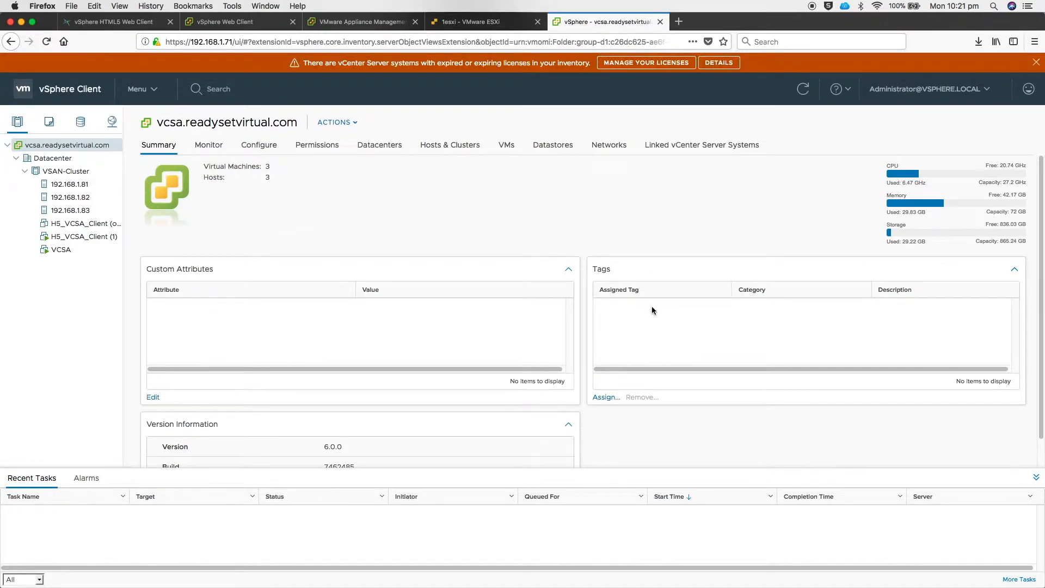
pyautogui.scroll(-2, 653, 310)
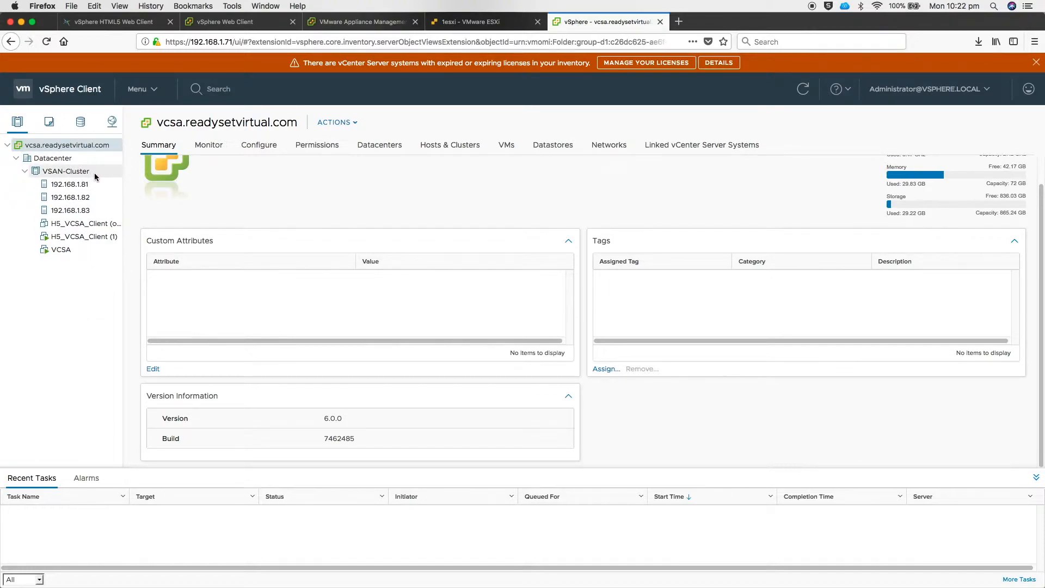
pyautogui.click(50, 124)
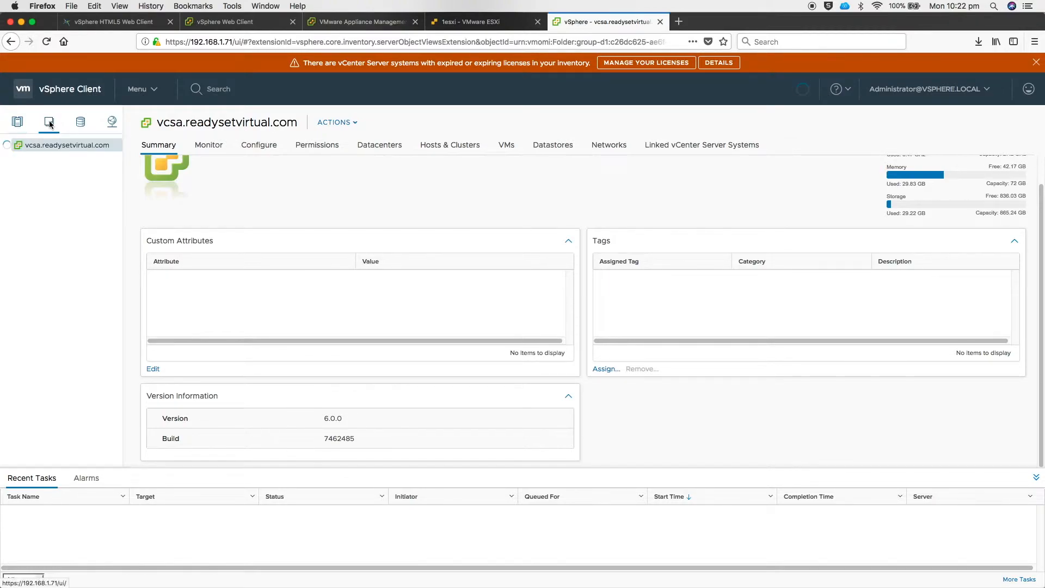
pyautogui.click(80, 123)
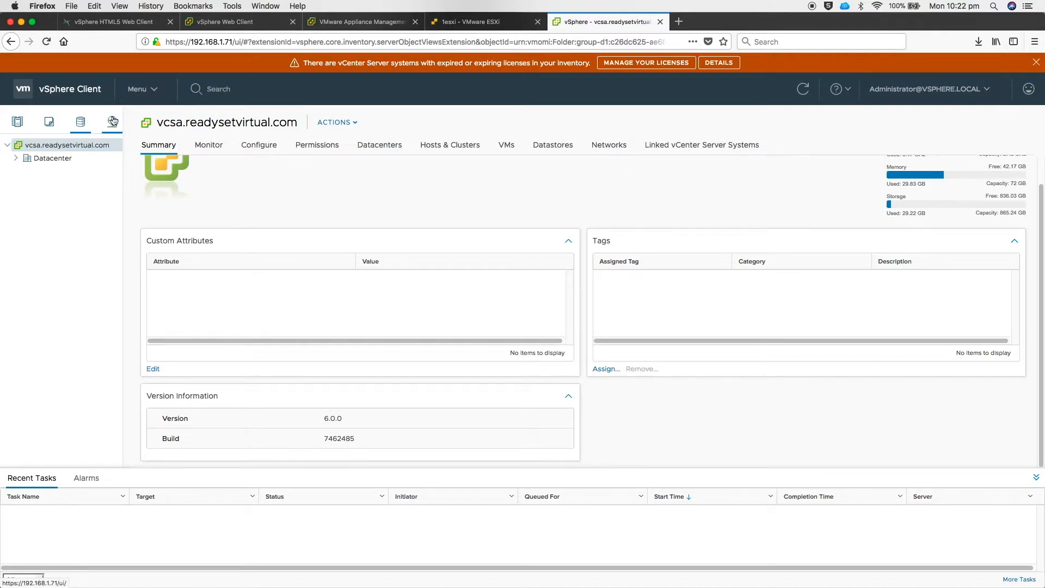
pyautogui.click(112, 121)
pyautogui.click(17, 122)
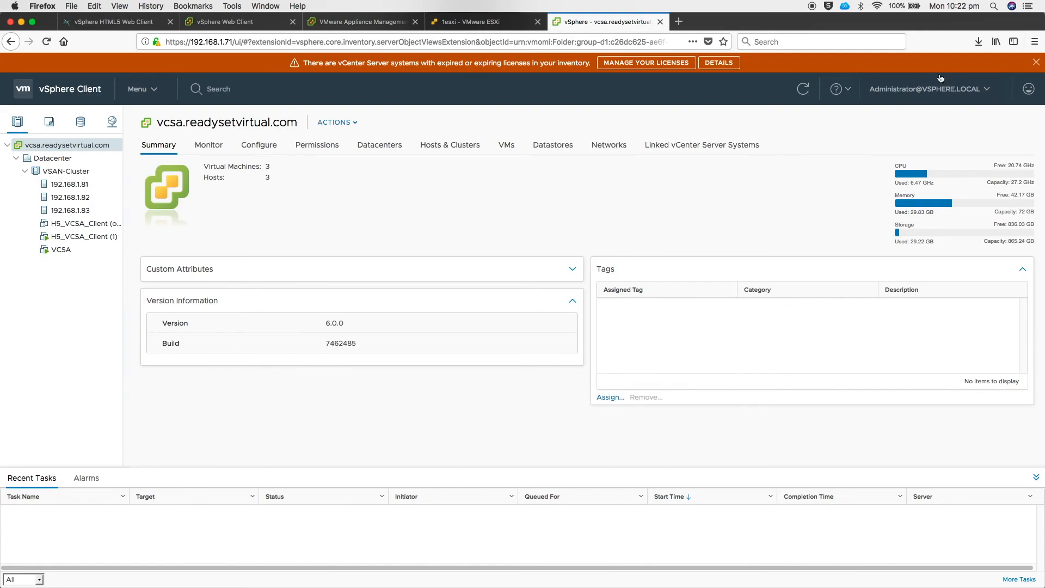
pyautogui.click(960, 93)
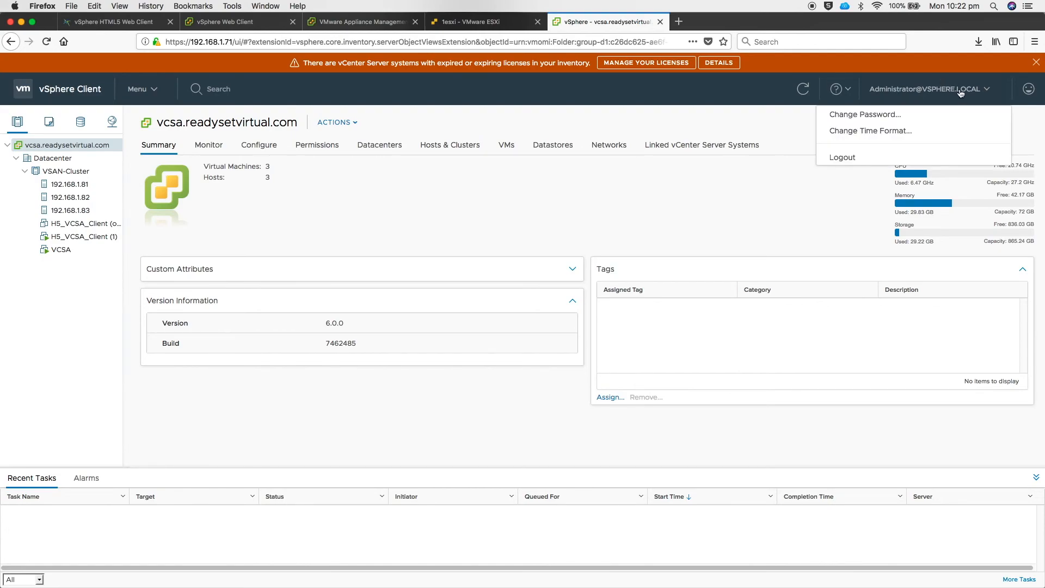